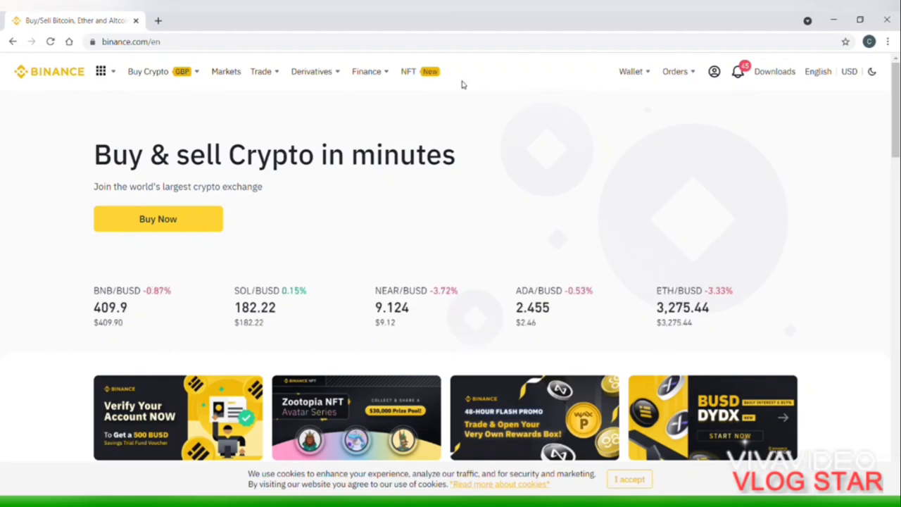
- Open the Wallet Overview page from the top bar's Wallet menu
mouse_move(635, 75)
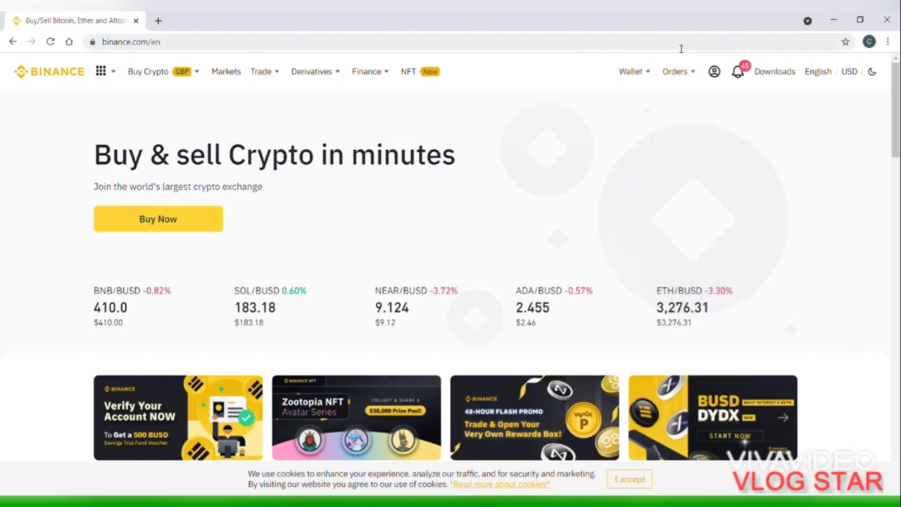
left_click(642, 112)
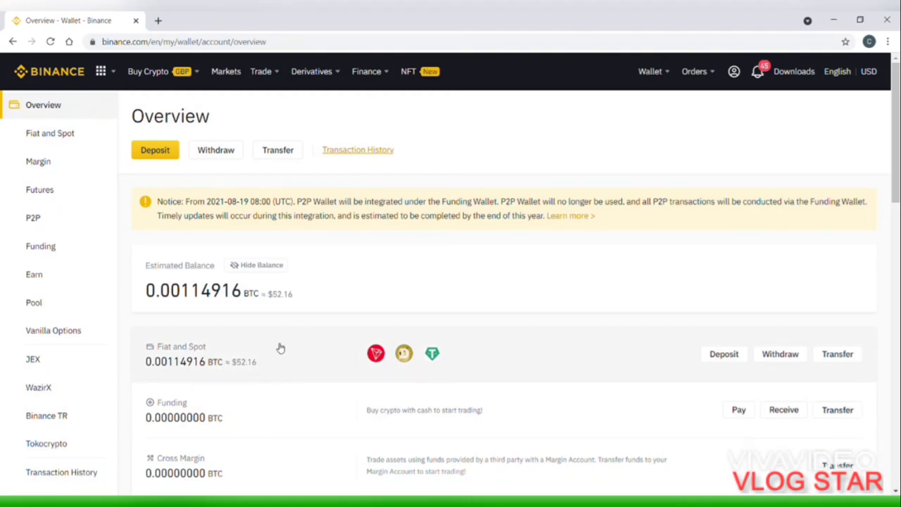
- Switch to the Fiat and Spot wallet showing 214.756 DOGE, 0.1043612 USDT and 0.032308 TRX
left_click(266, 346)
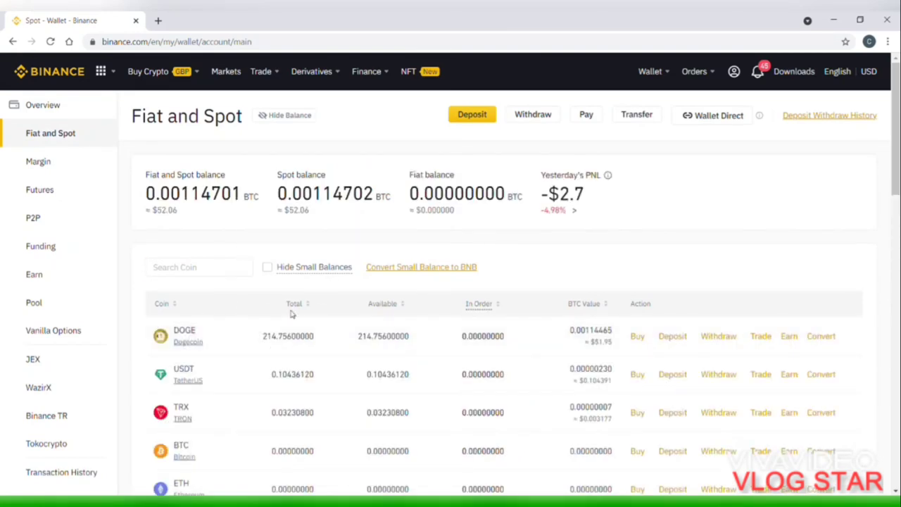
- Choose TRX with the Tron (TRC20) network for deposit and copy its deposit address
left_click(473, 116)
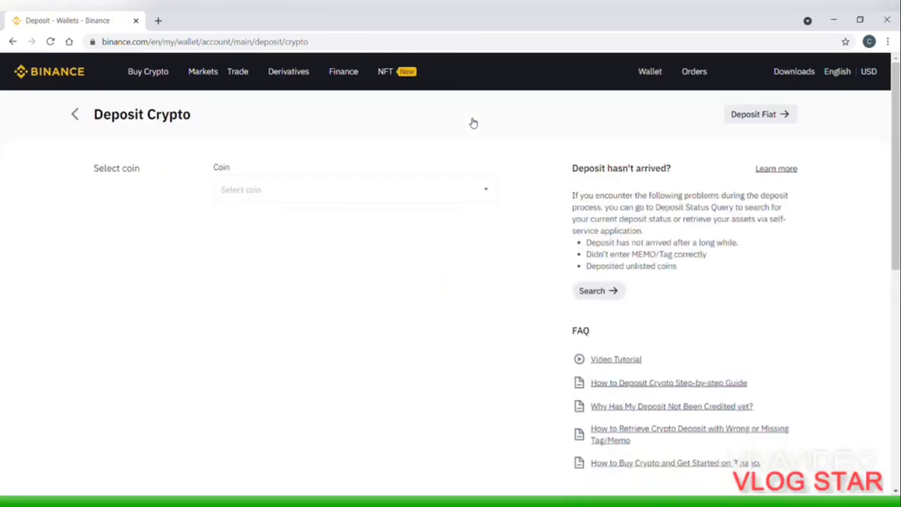
left_click(368, 187)
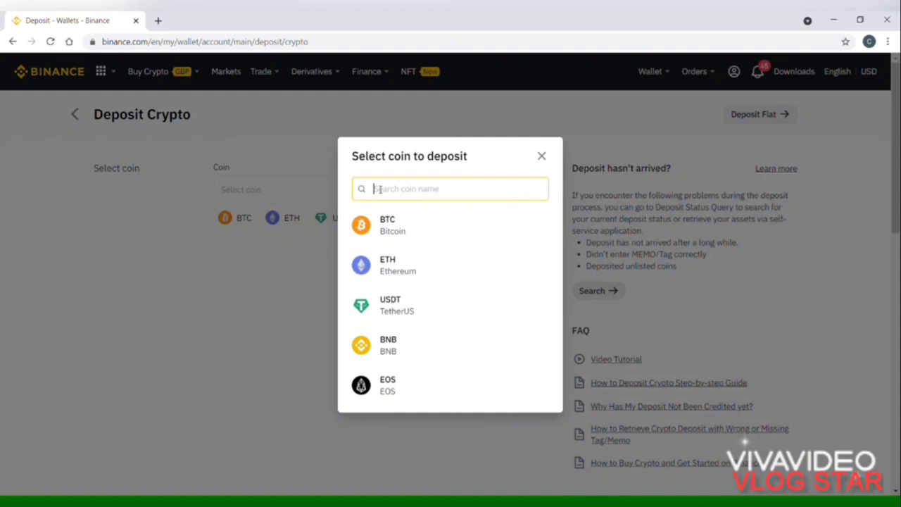
type("trx")
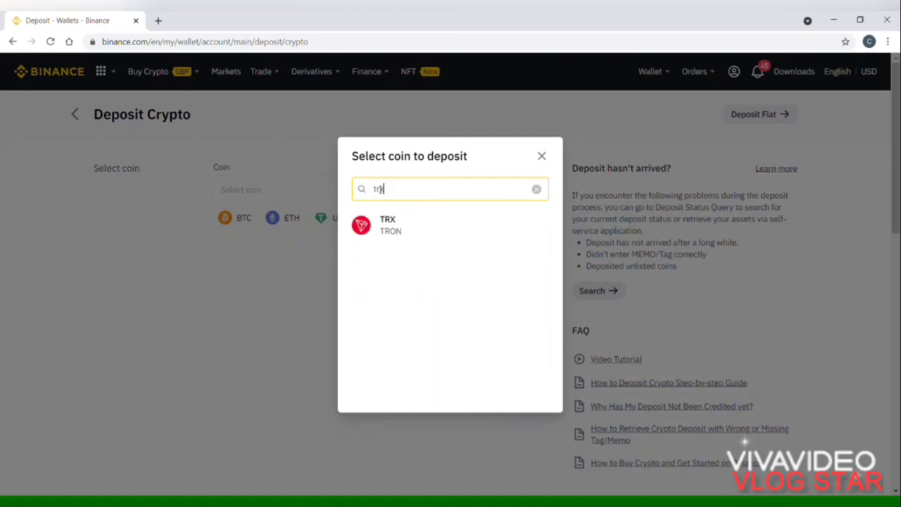
left_click(394, 226)
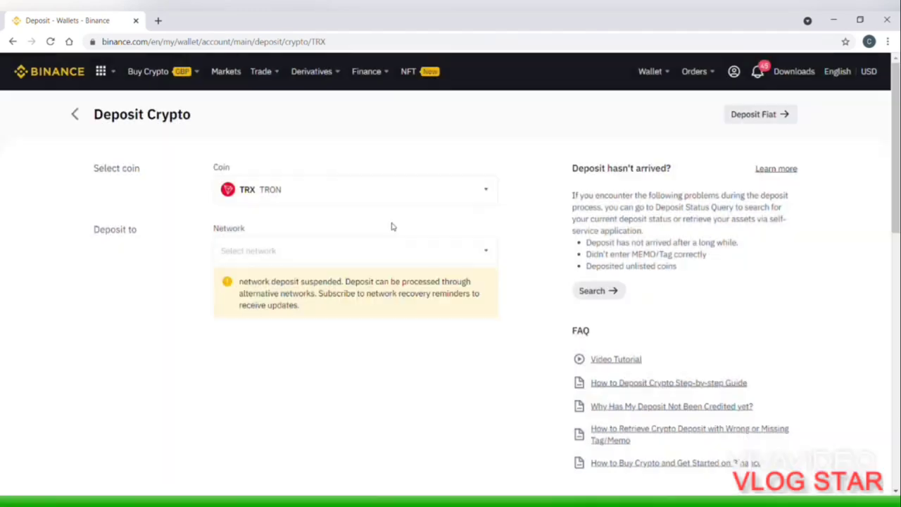
left_click(454, 254)
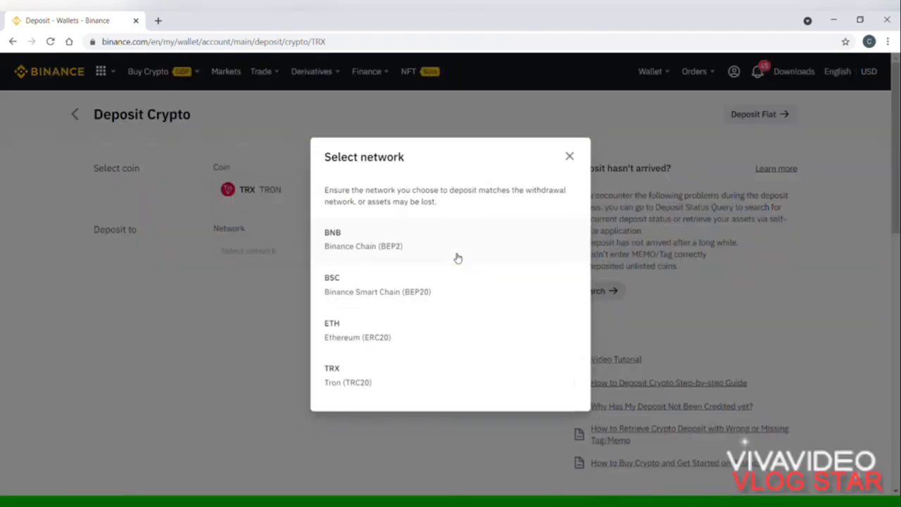
left_click(385, 378)
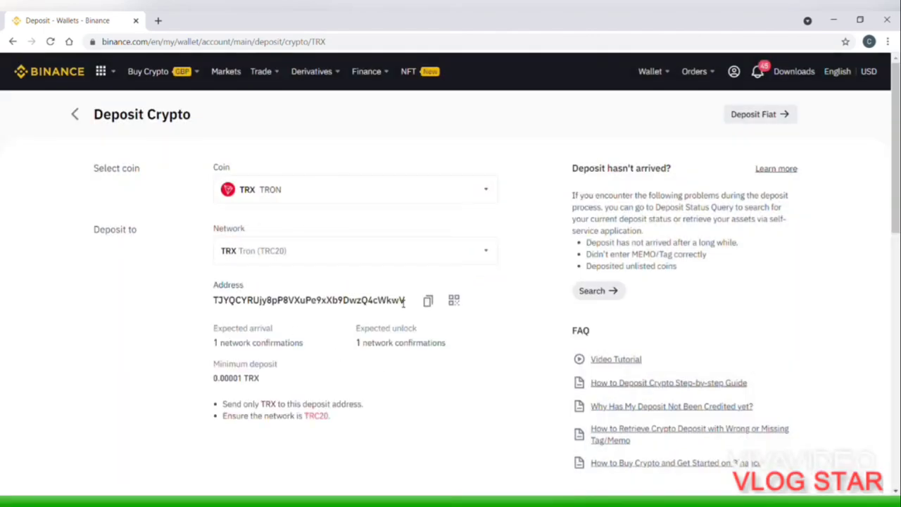
left_click(428, 302)
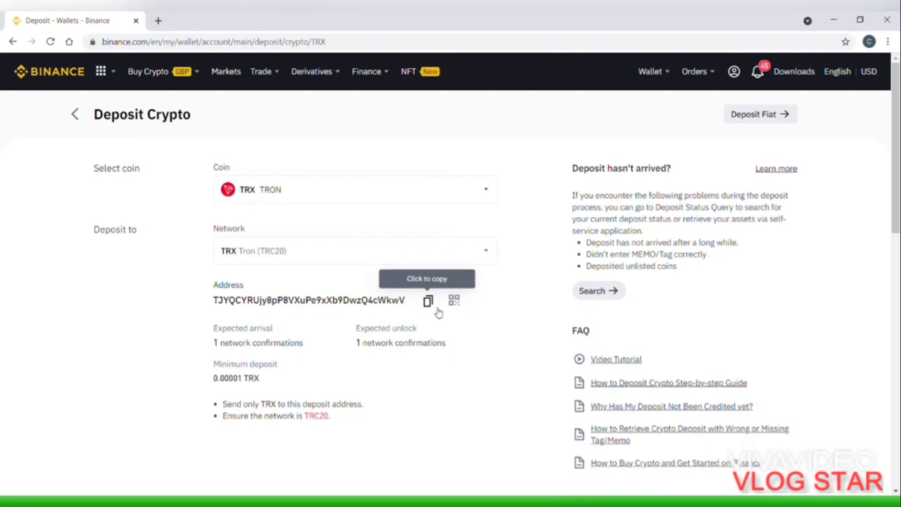
mouse_move(384, 86)
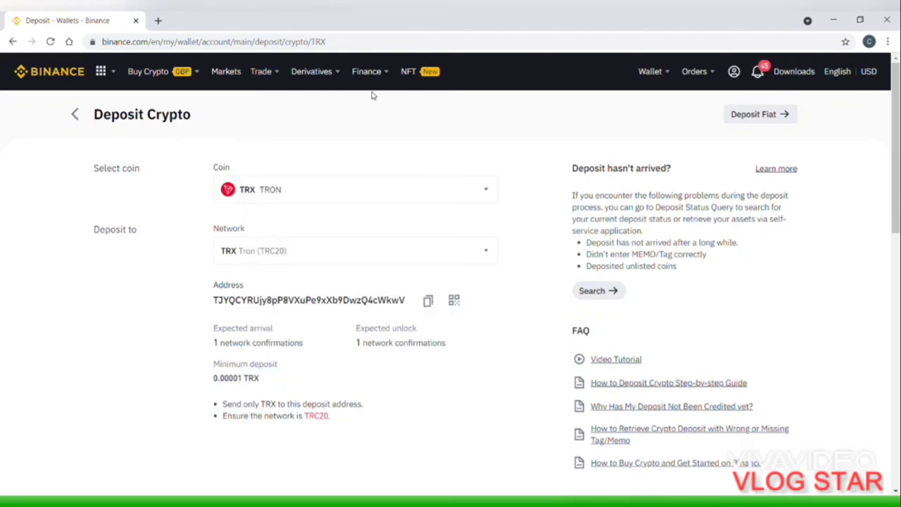
- Return to Wallet Overview and open the P2P wallet listing USDT, BTC, BUSD, BNB and ETH
mouse_move(651, 69)
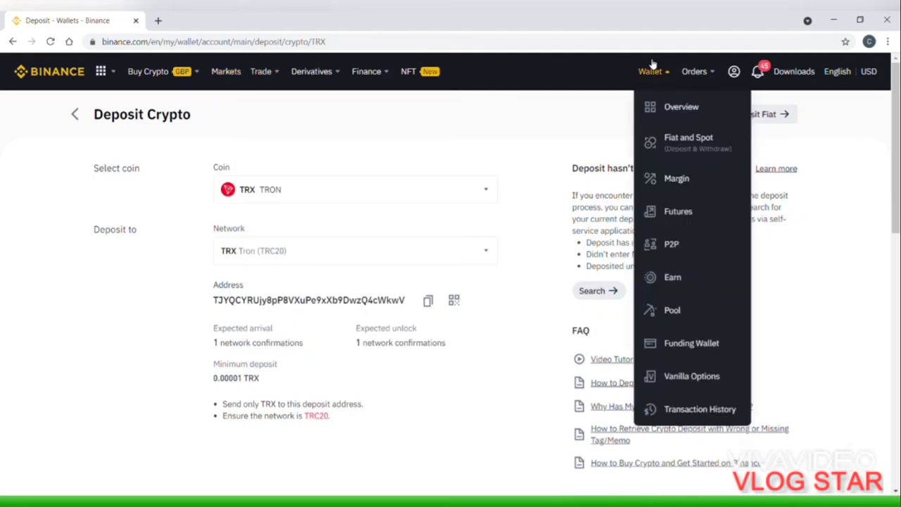
left_click(668, 107)
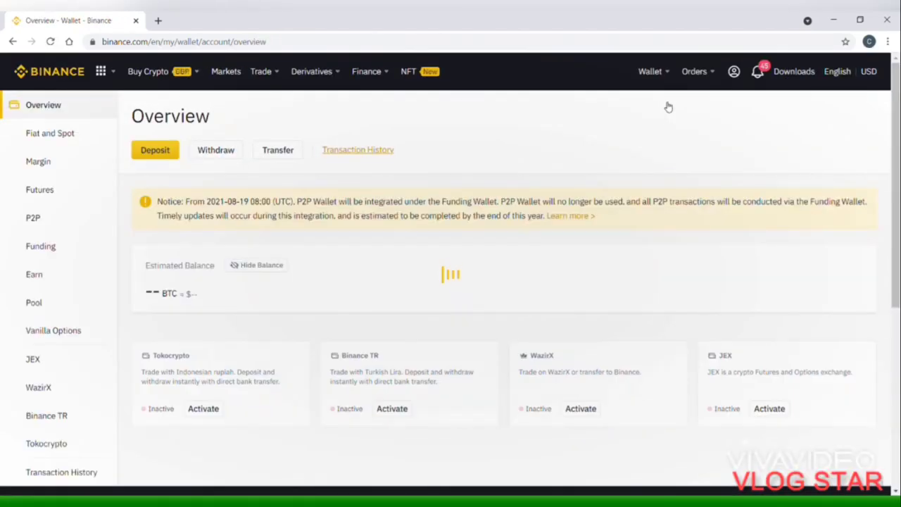
mouse_move(311, 71)
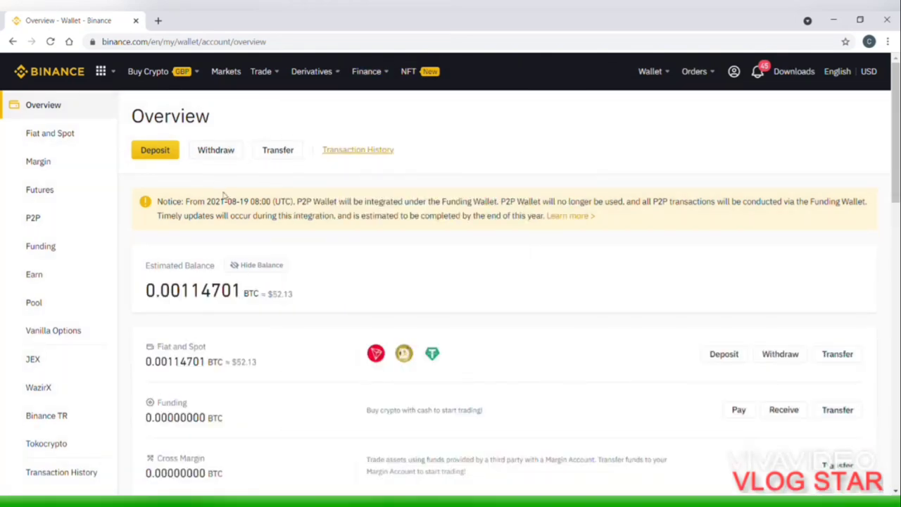
left_click_drag(897, 184, 896, 329)
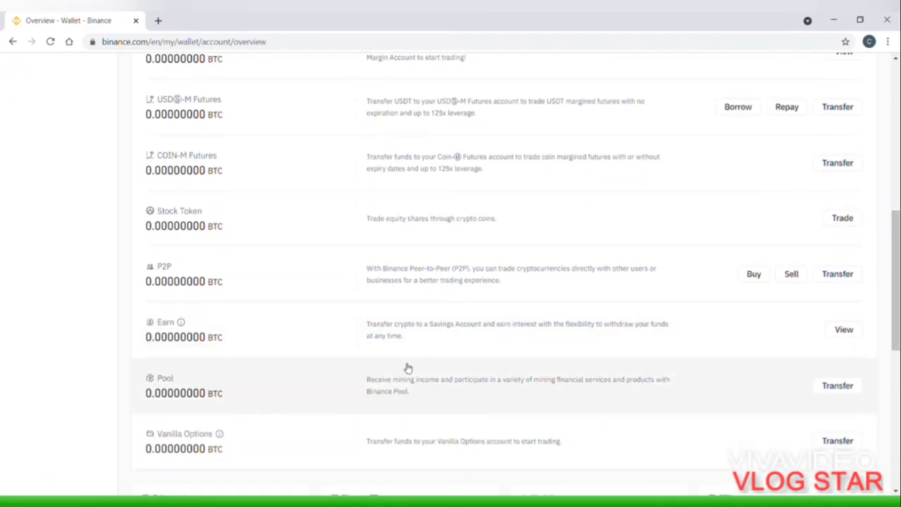
left_click(249, 290)
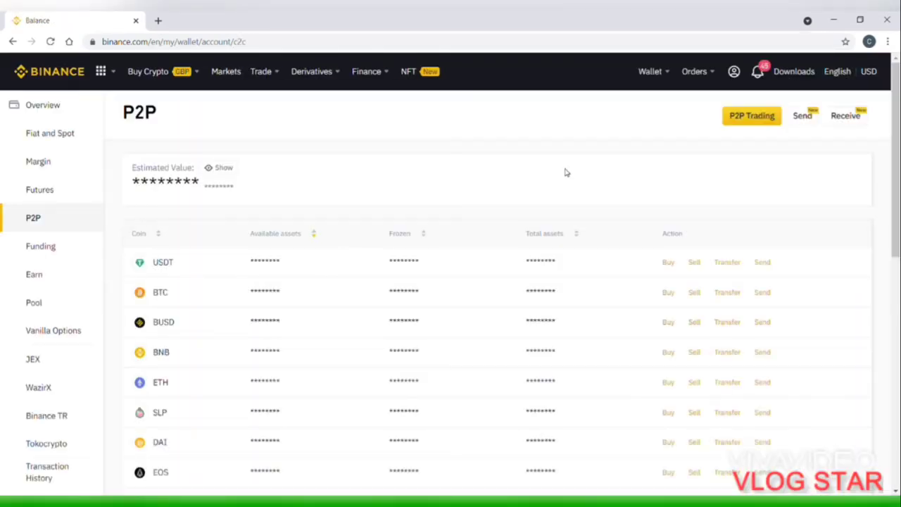
- Filter the P2P USDT buy offers to LKR with Bank Transfer payments only
left_click(750, 116)
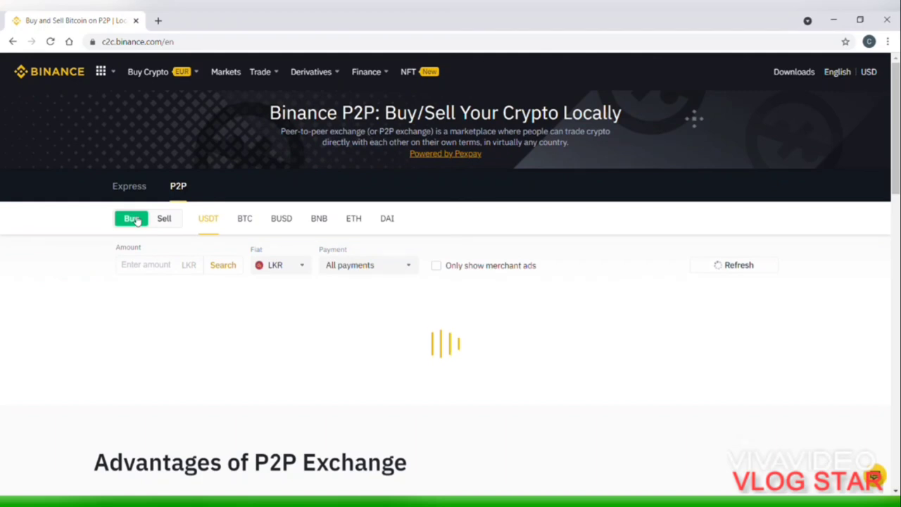
left_click(302, 267)
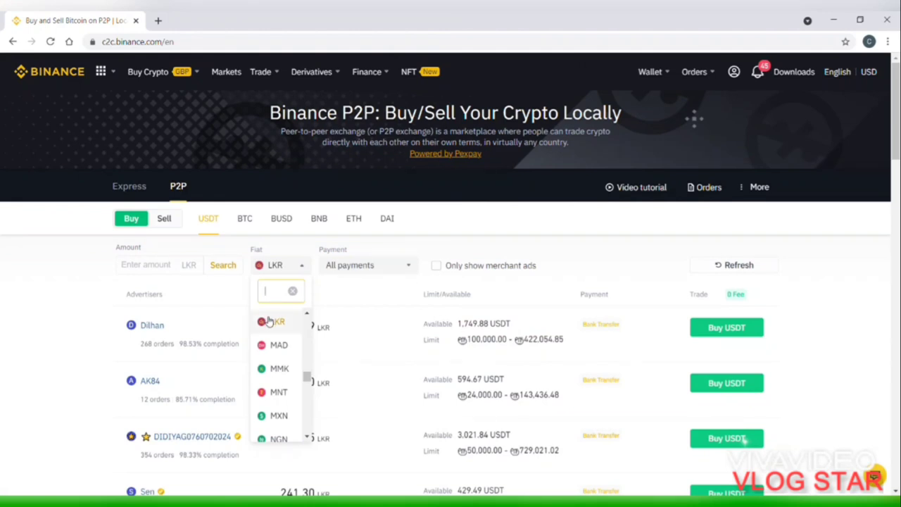
left_click(174, 265)
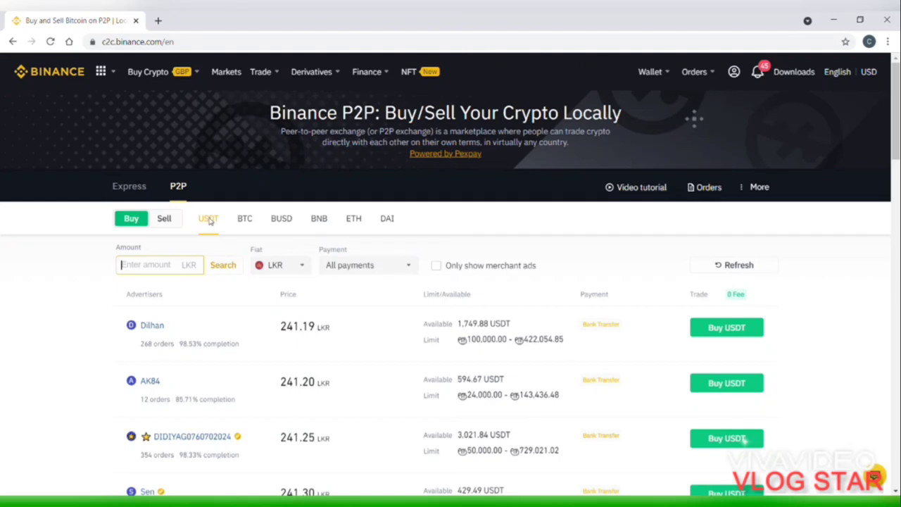
left_click(254, 223)
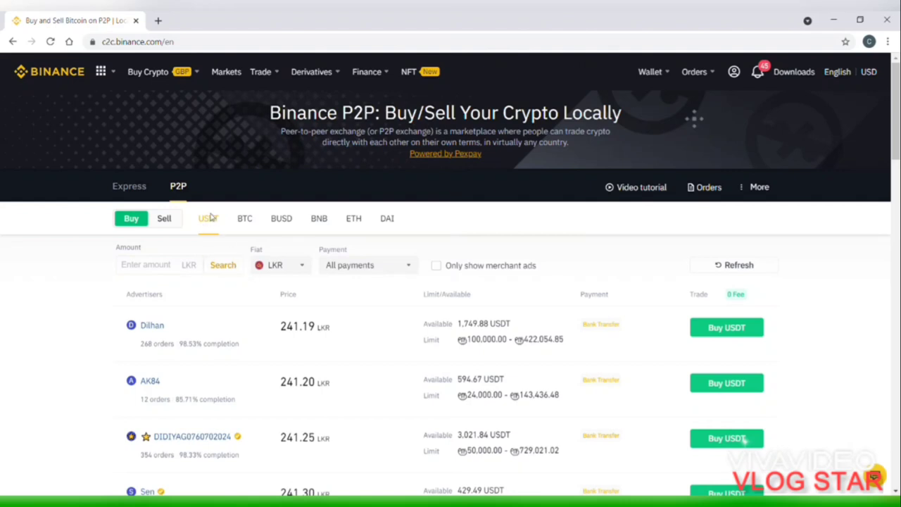
left_click(380, 272)
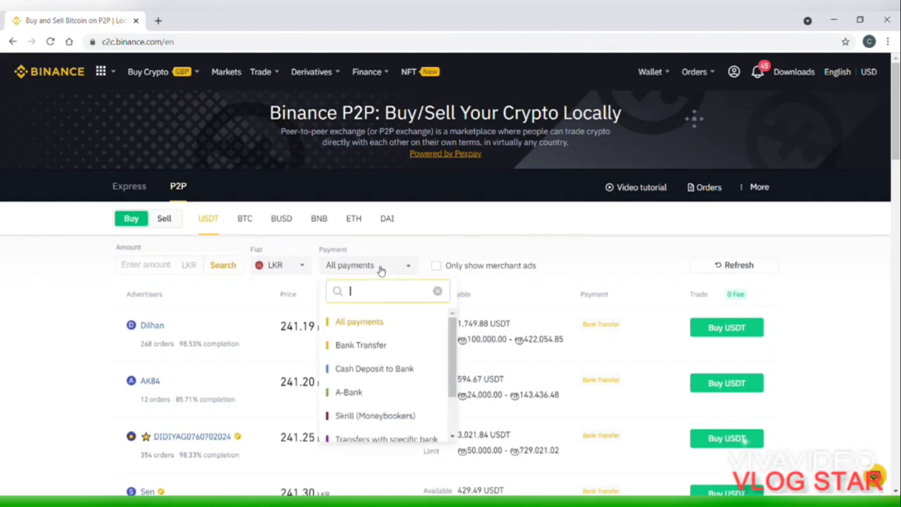
left_click(376, 345)
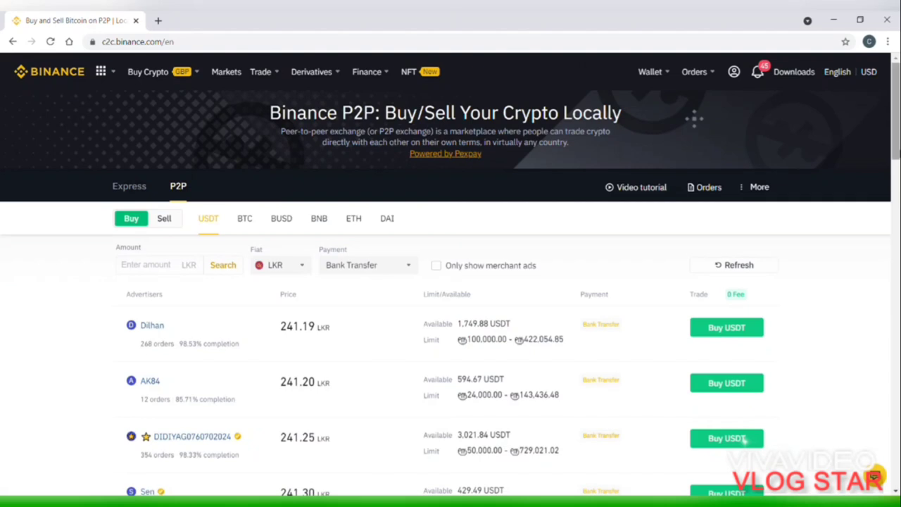
scroll(897, 197, "down", 3)
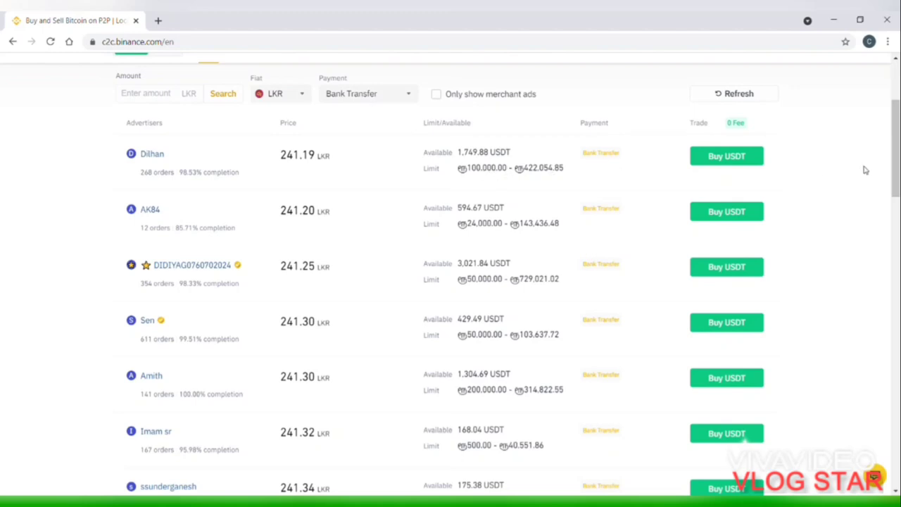
left_click_drag(895, 162, 895, 246)
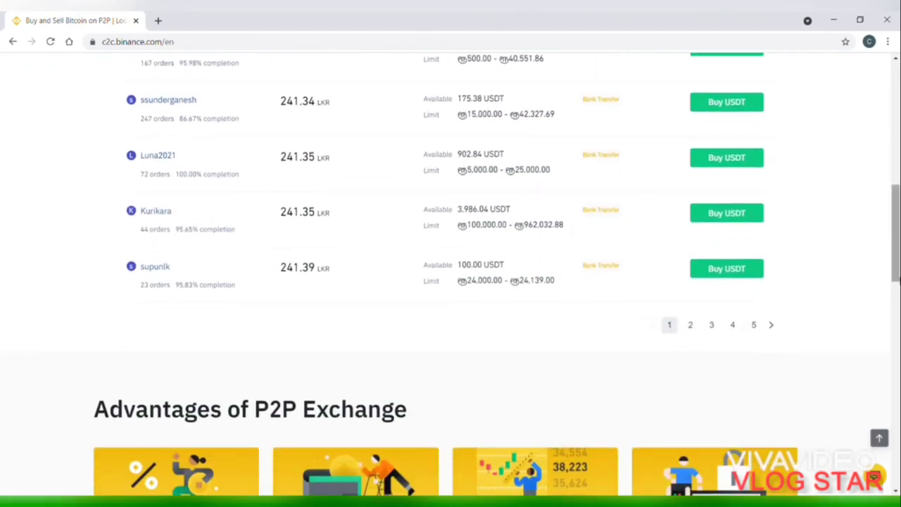
left_click_drag(894, 260, 895, 152)
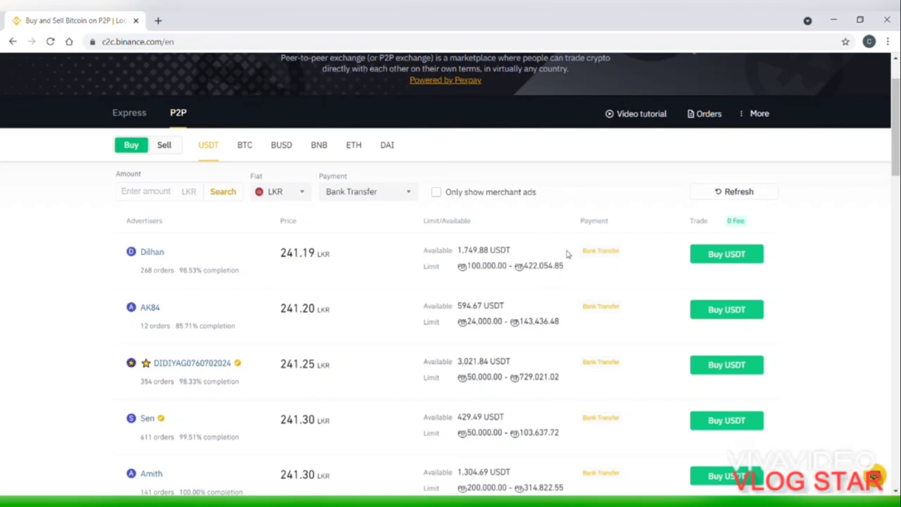
- On the cheapest offer's Buy USDT form, enter 100000 LKR to pay for 414.61 USDT
left_click(704, 260)
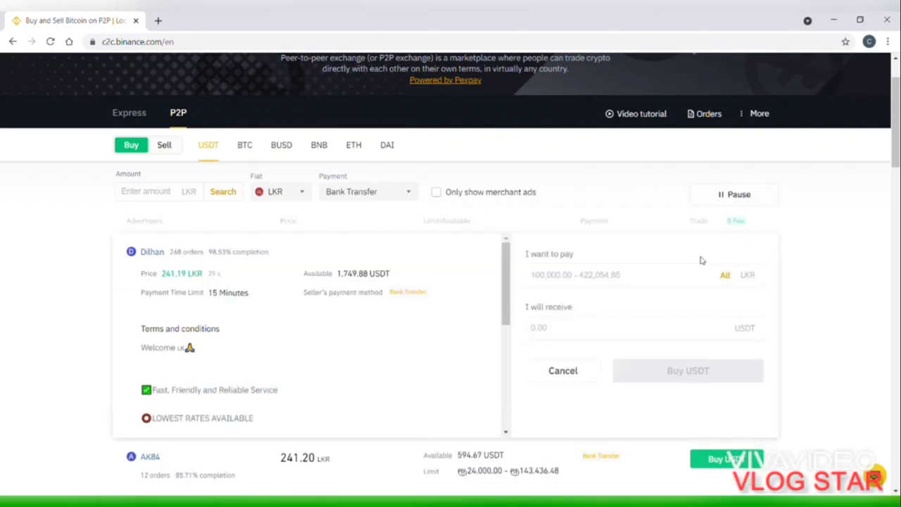
left_click(602, 273)
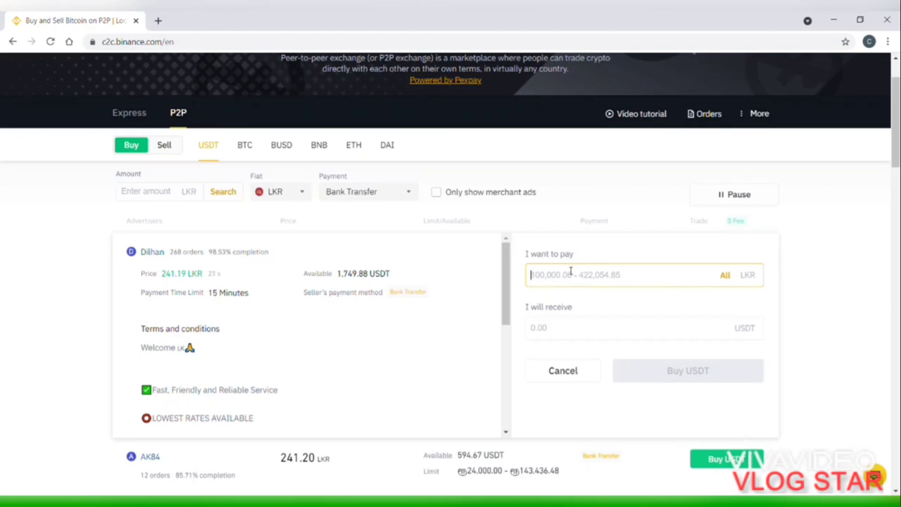
type("1")
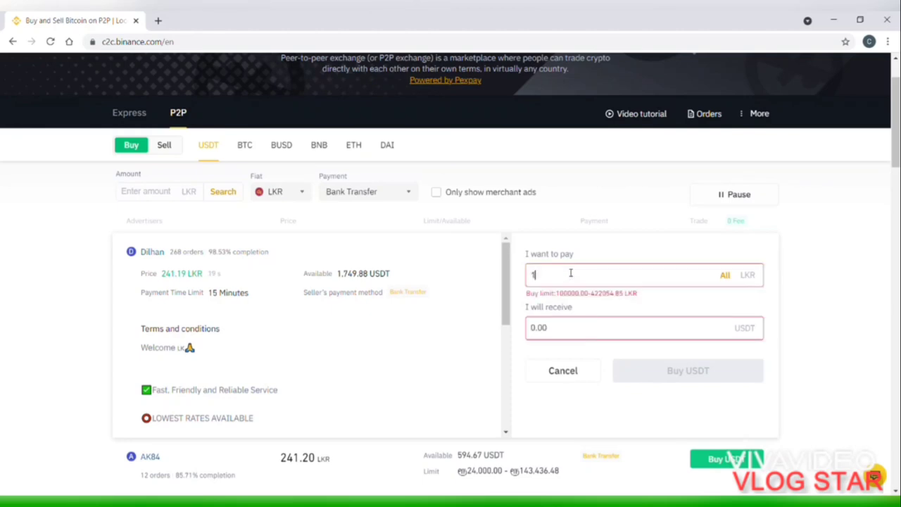
type("00000")
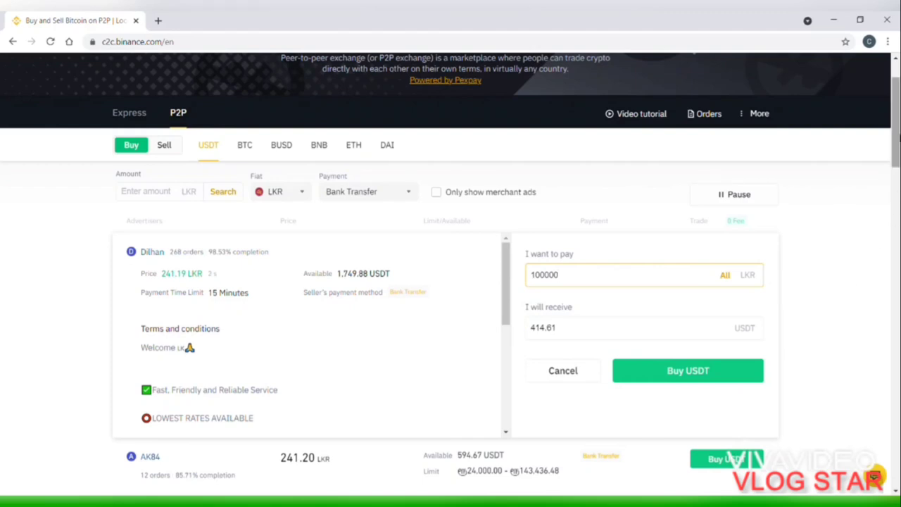
left_click_drag(895, 147, 896, 116)
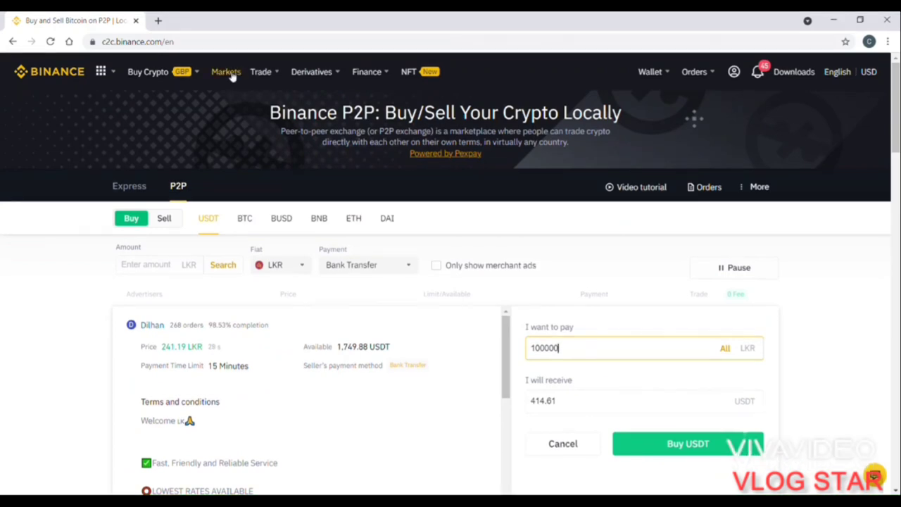
- Search 'doge usdt' and open the DOGE/USDT spot trading page
left_click(262, 76)
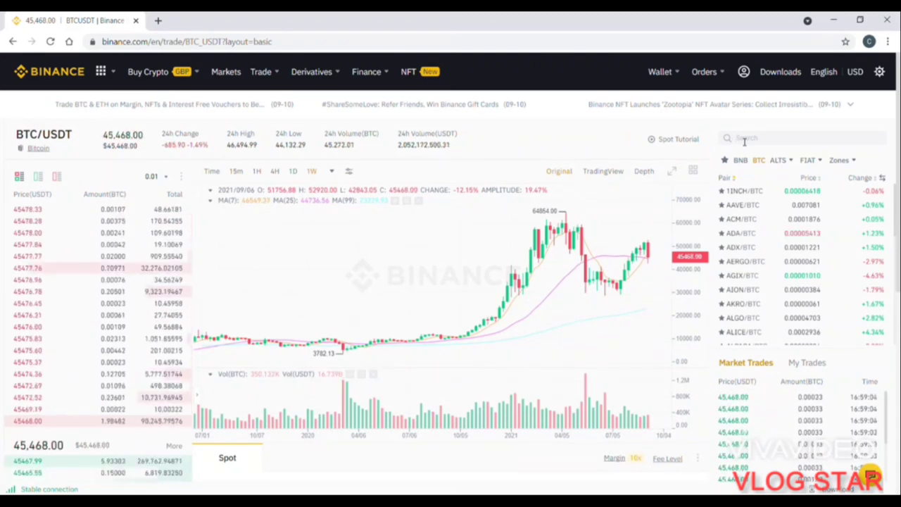
type("oge u")
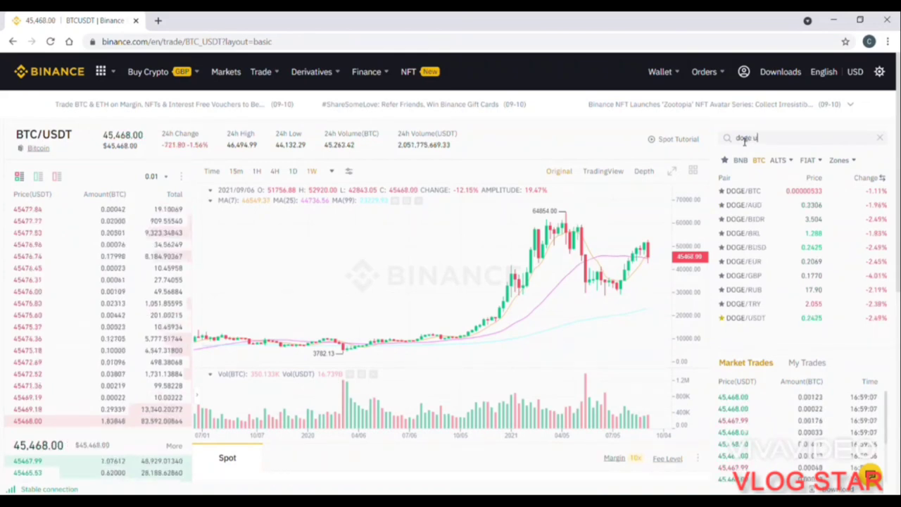
type("sdt")
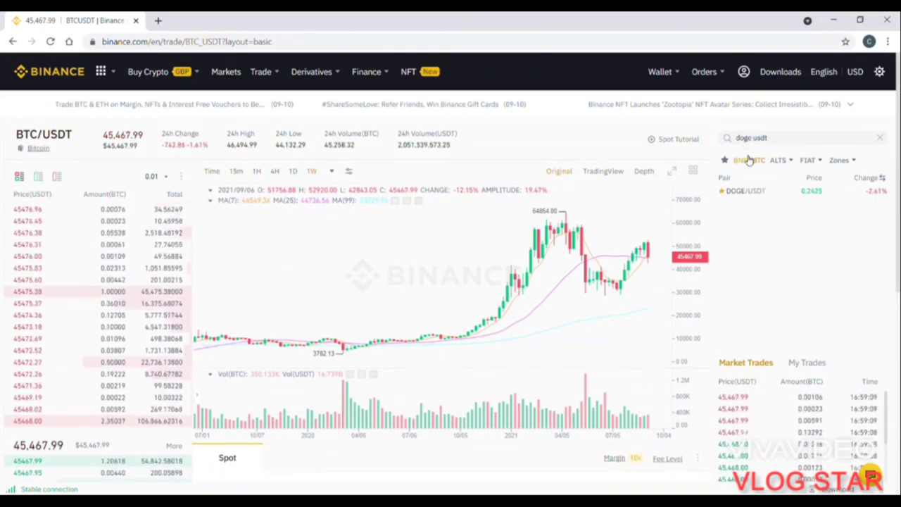
left_click(744, 190)
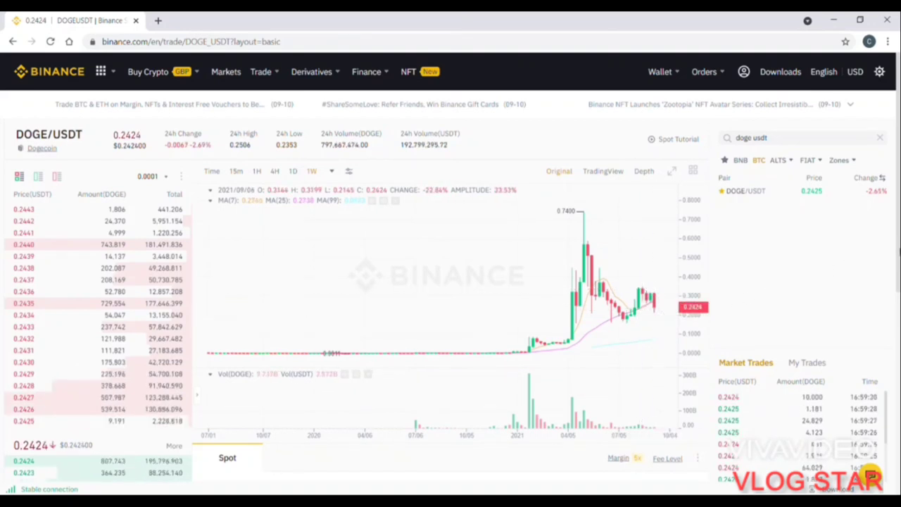
scroll(450, 267, "down", 2)
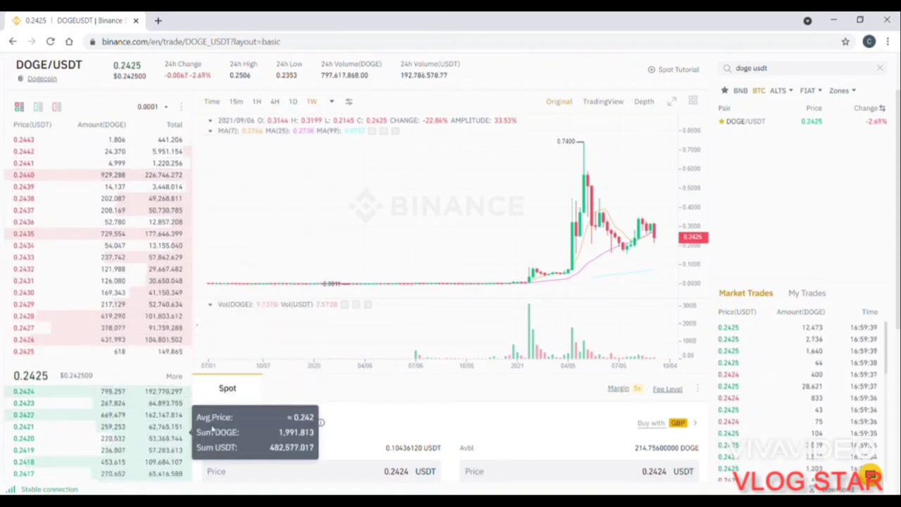
- Replace the prefilled 0.2424 sell price with 0.3000 USDT
left_click_drag(896, 178, 898, 269)
left_click(629, 298)
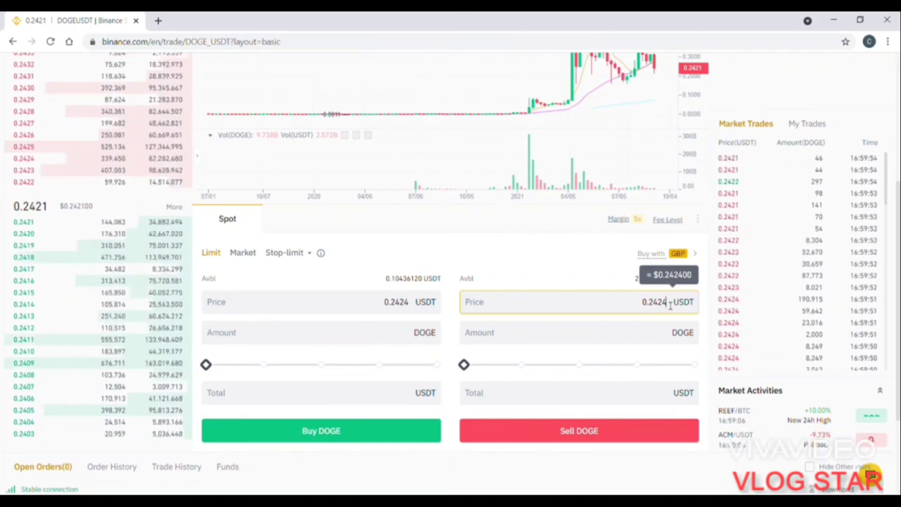
key("BackSpace")
key("BackSpace")
key("BackSpace")
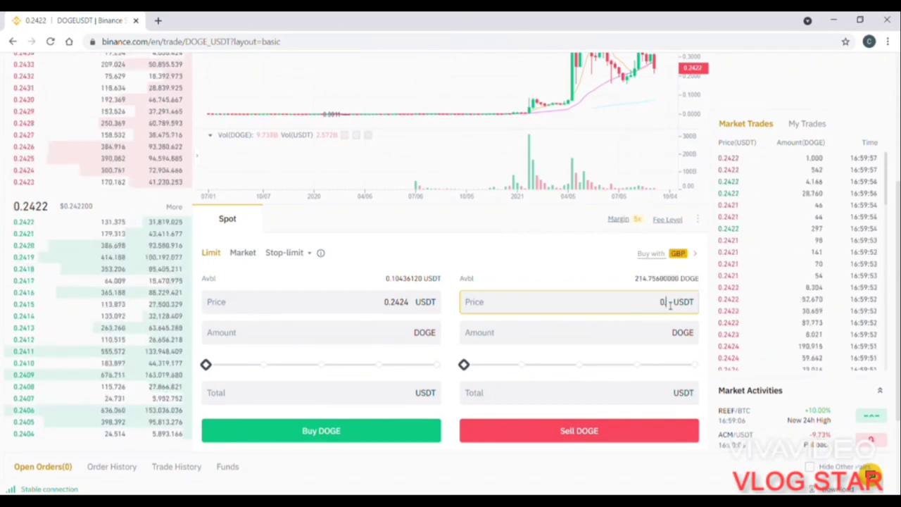
type("3")
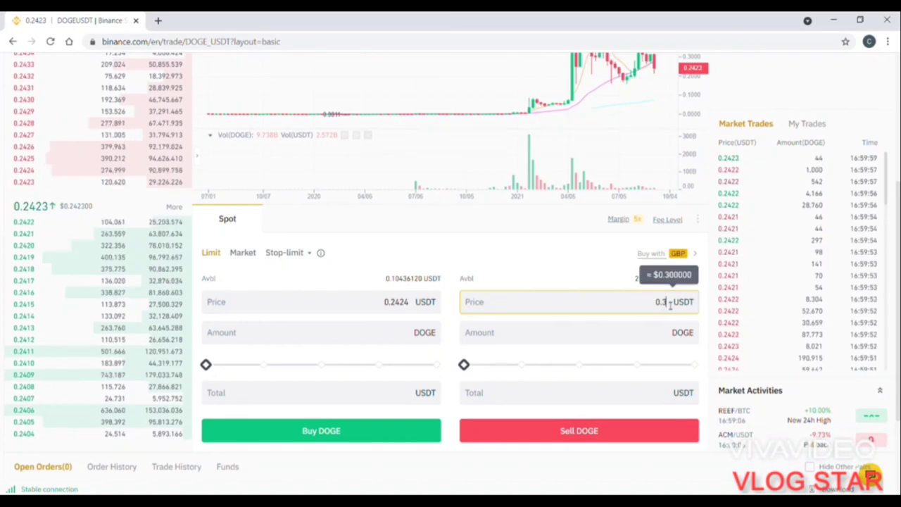
type("000")
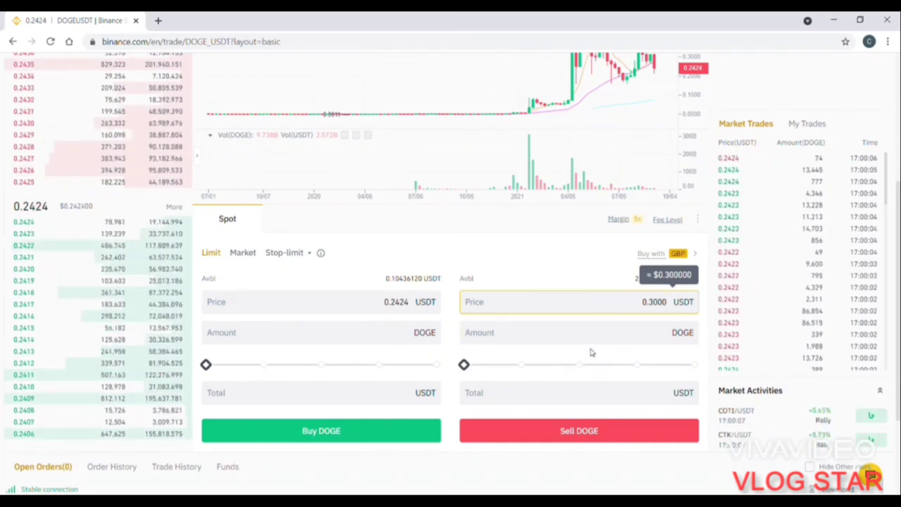
- Try 25%, 50% and full sell amounts, then sell 214 DOGE at 0.3000 USDT
left_click(593, 336)
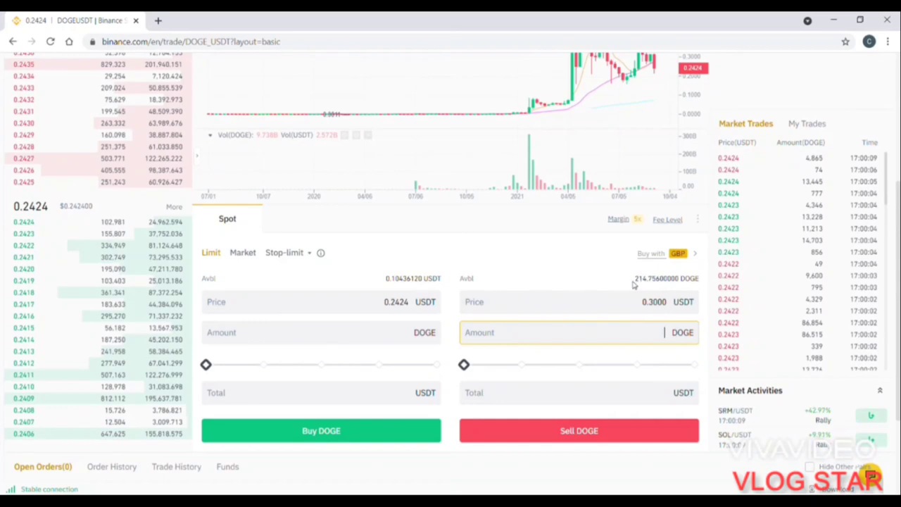
left_click(524, 367)
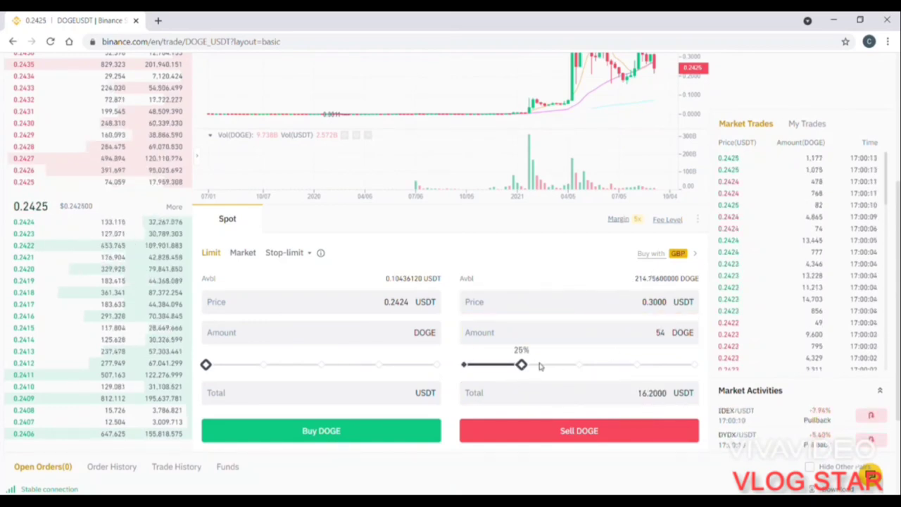
left_click(583, 366)
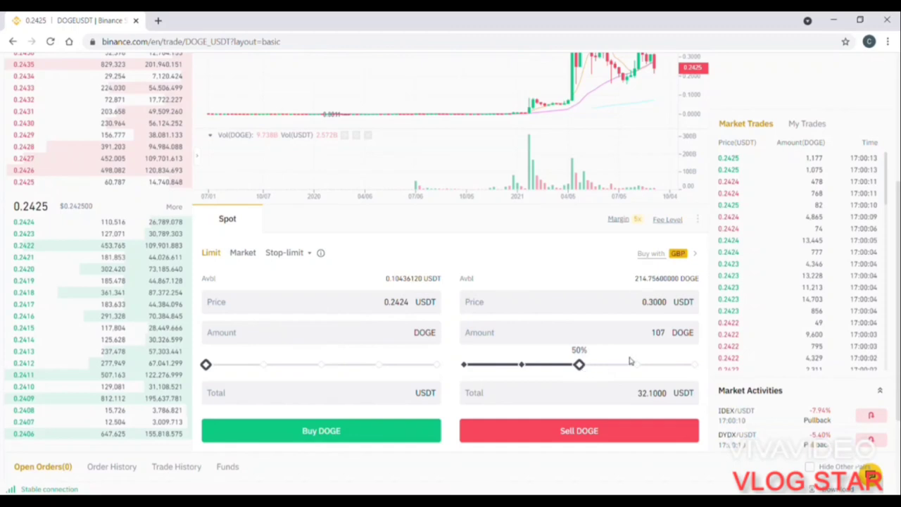
left_click(691, 366)
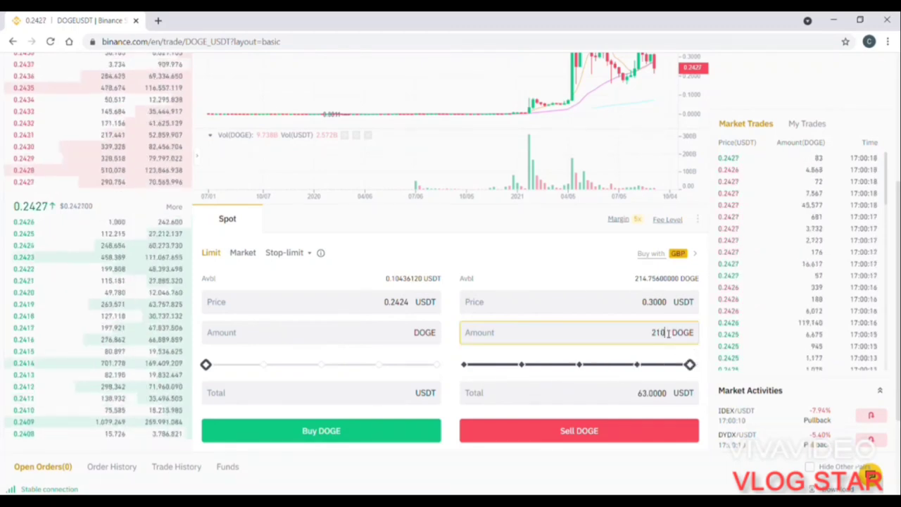
key("BackSpace")
key("BackSpace")
key("BackSpace")
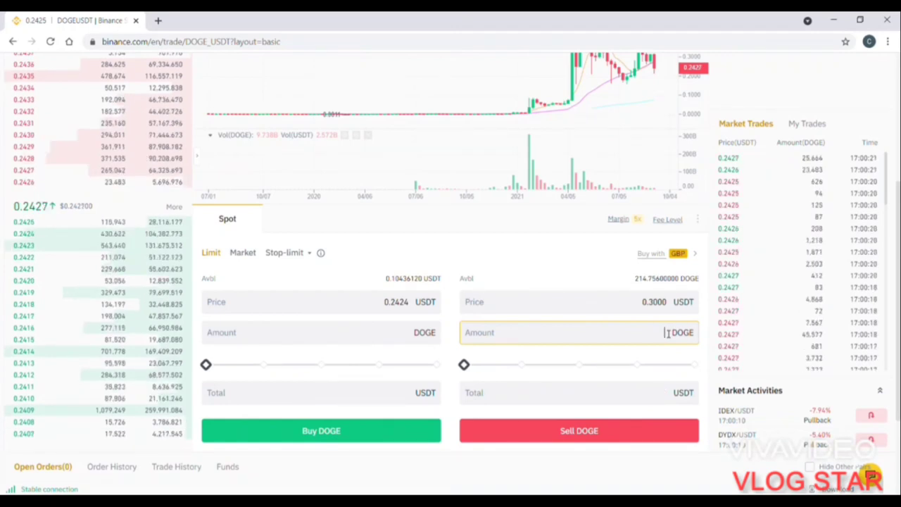
type("214")
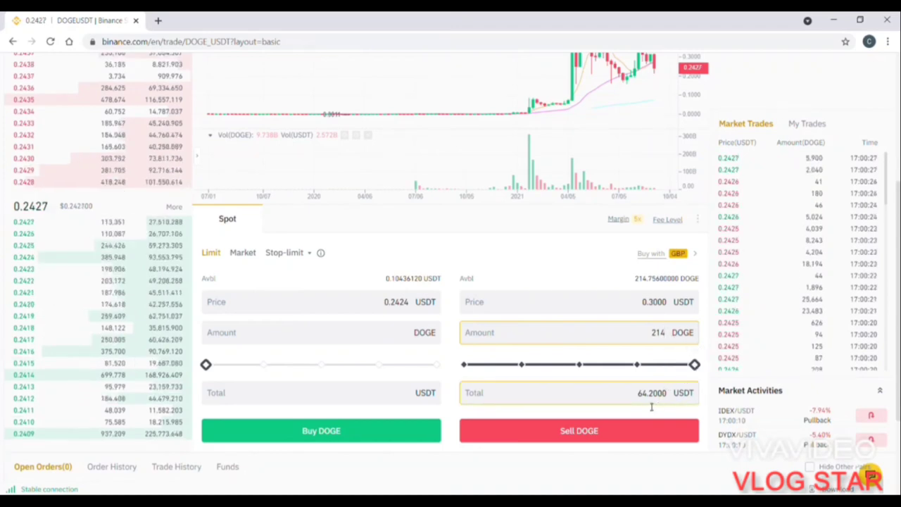
left_click(622, 439)
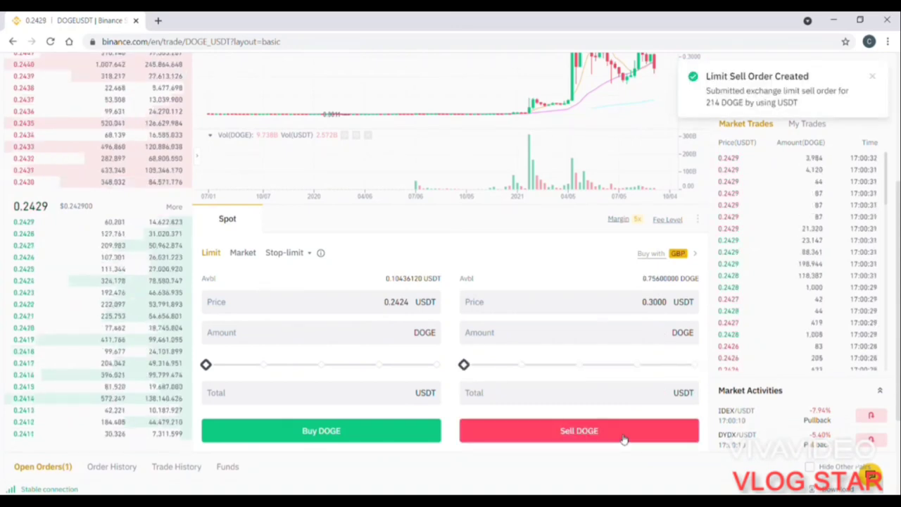
- Check Order History, then cancel the 214 DOGE/USDT sell order from Open Orders
scroll(450, 263, "down", 2)
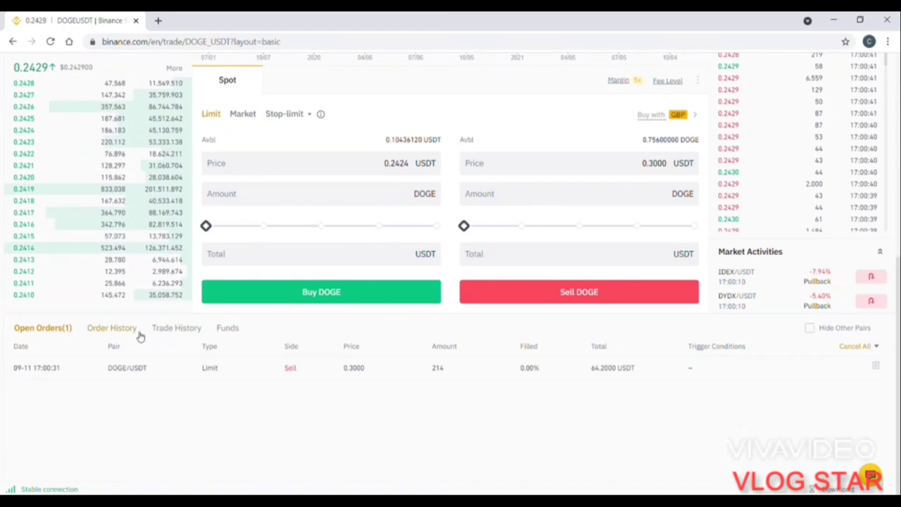
left_click(112, 328)
left_click(53, 329)
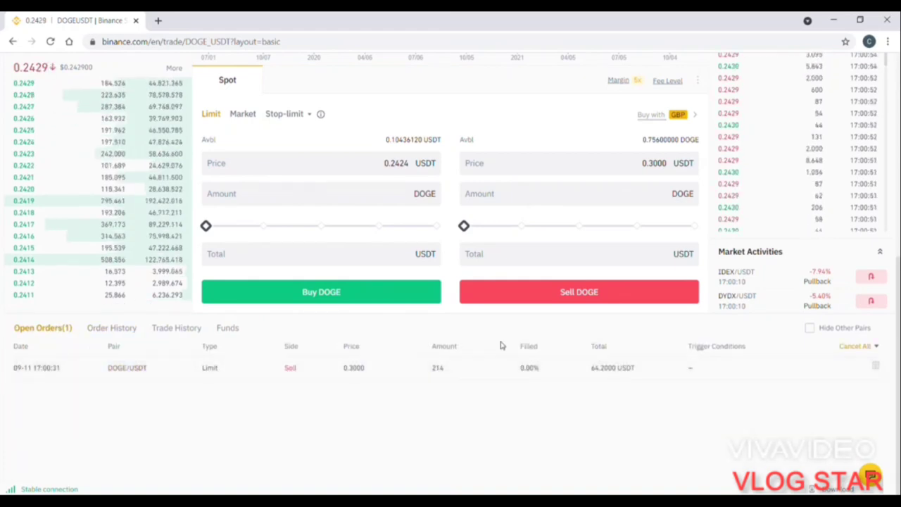
left_click(877, 367)
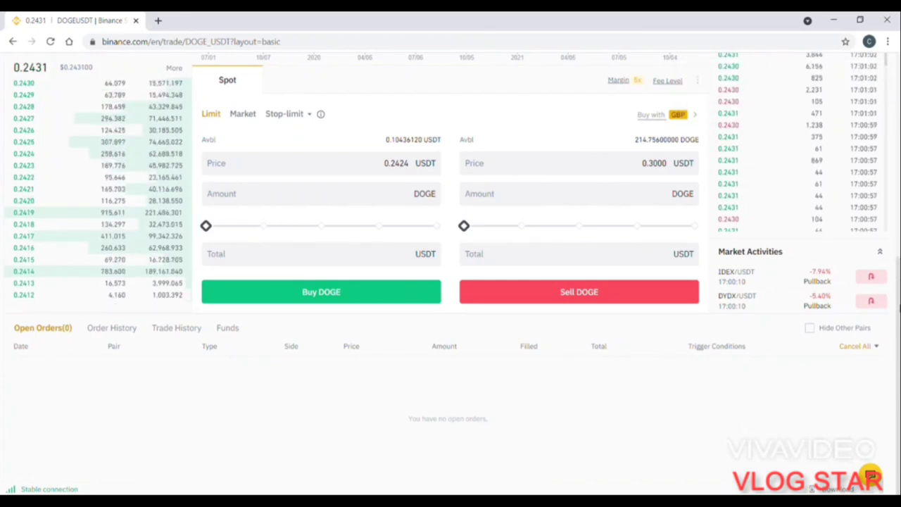
scroll(467, 197, "up", 1)
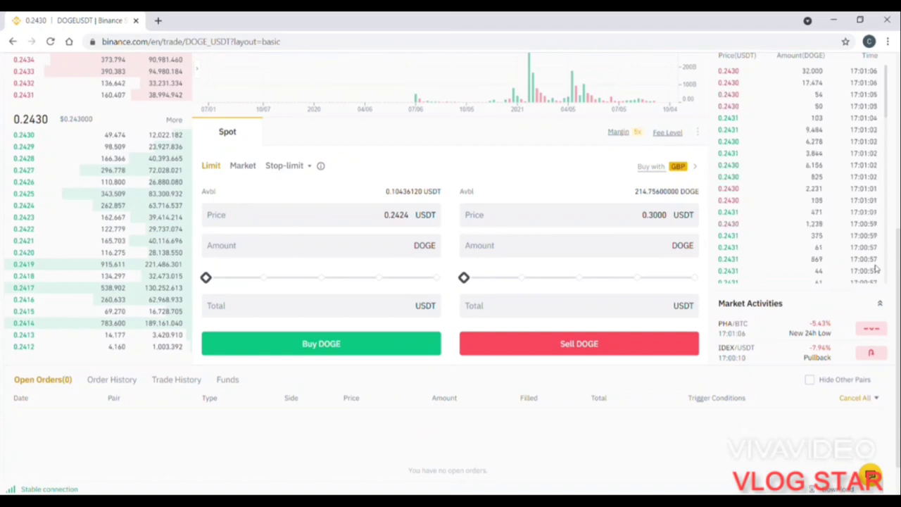
left_click(415, 218)
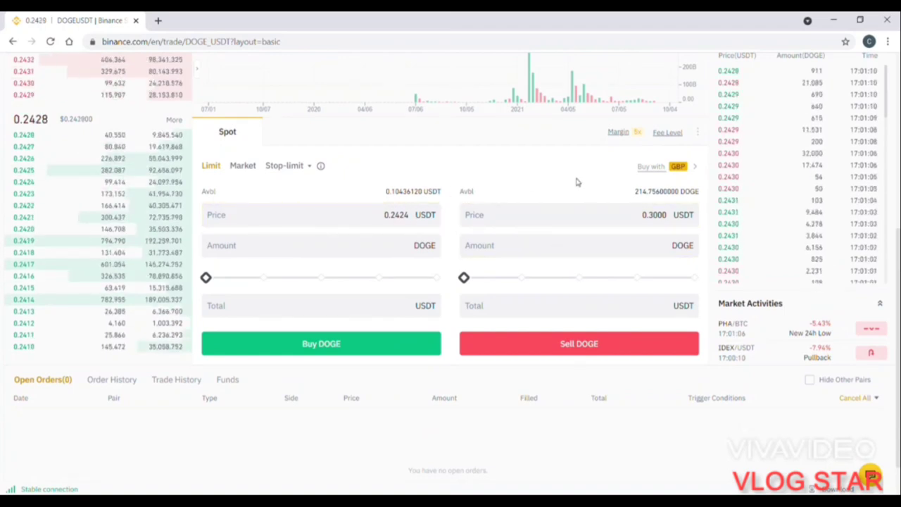
left_click(402, 245)
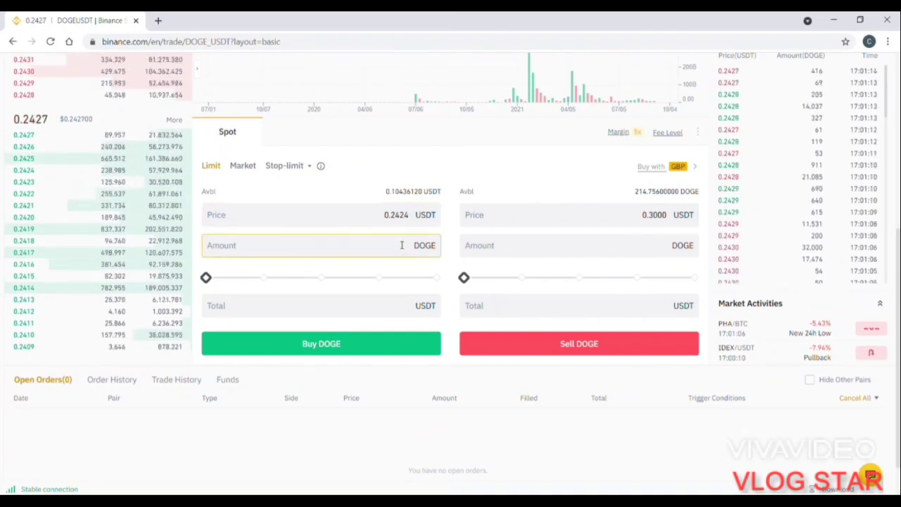
type("20")
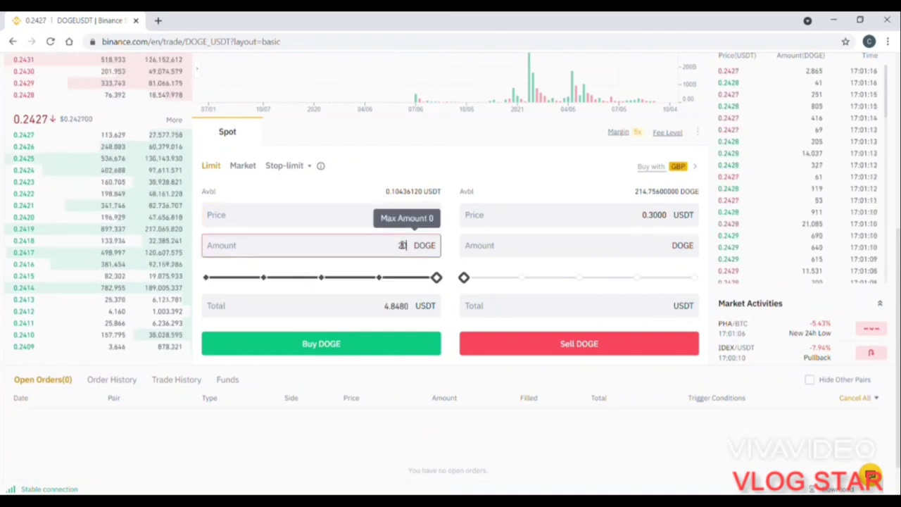
type("0")
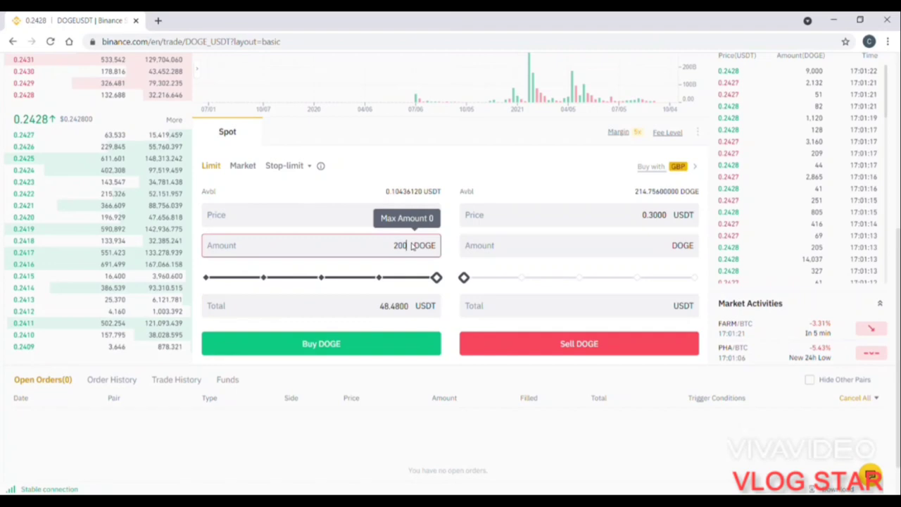
key("BackSpace")
key("BackSpace")
key("BackSpace")
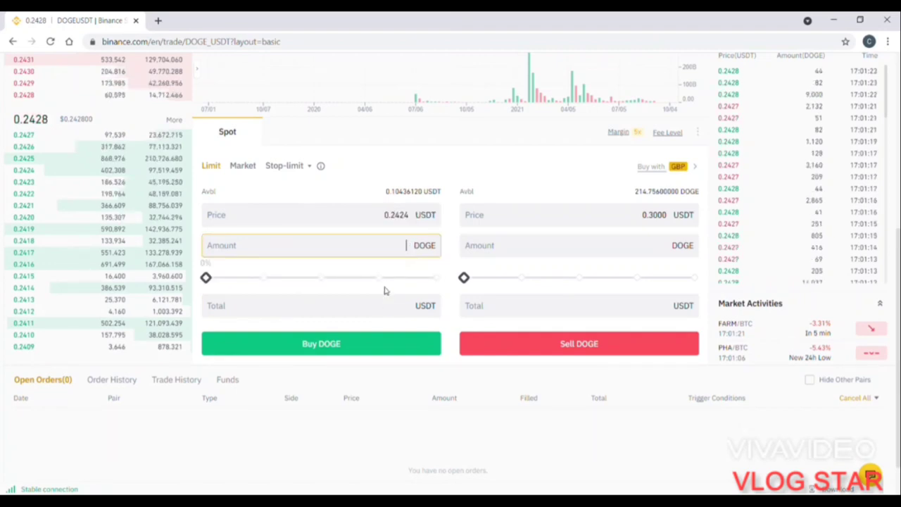
left_click(383, 305)
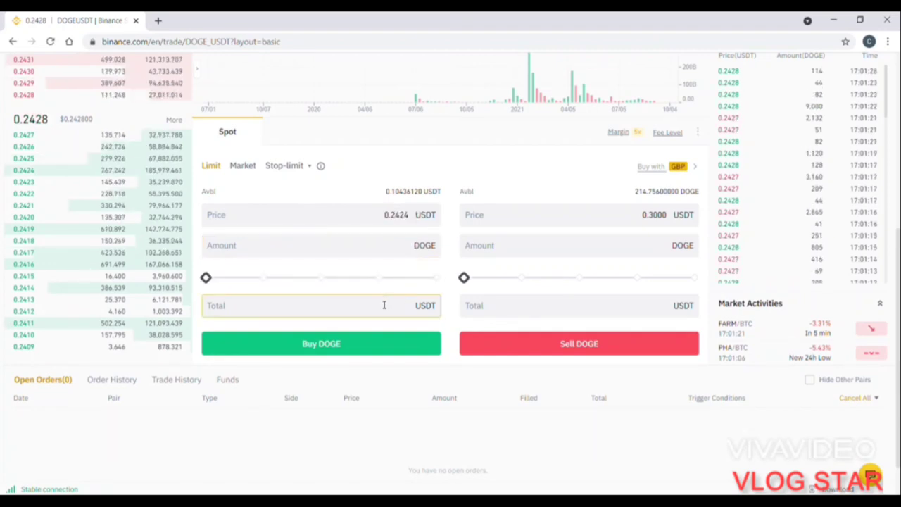
type("50")
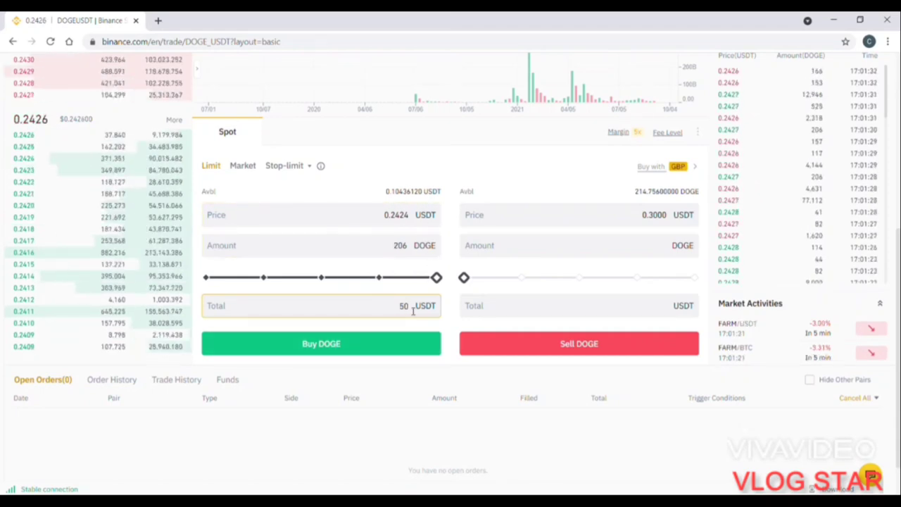
key("BackSpace")
key("BackSpace")
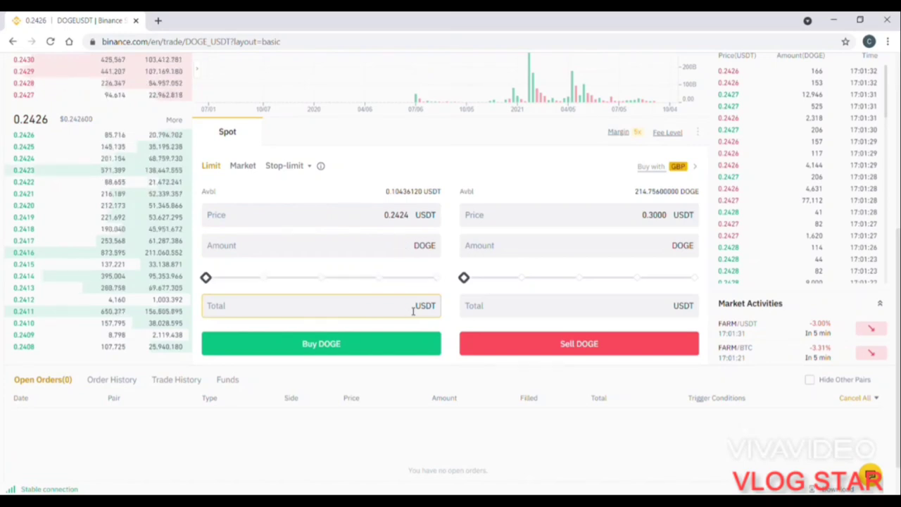
scroll(413, 311, "down", 1)
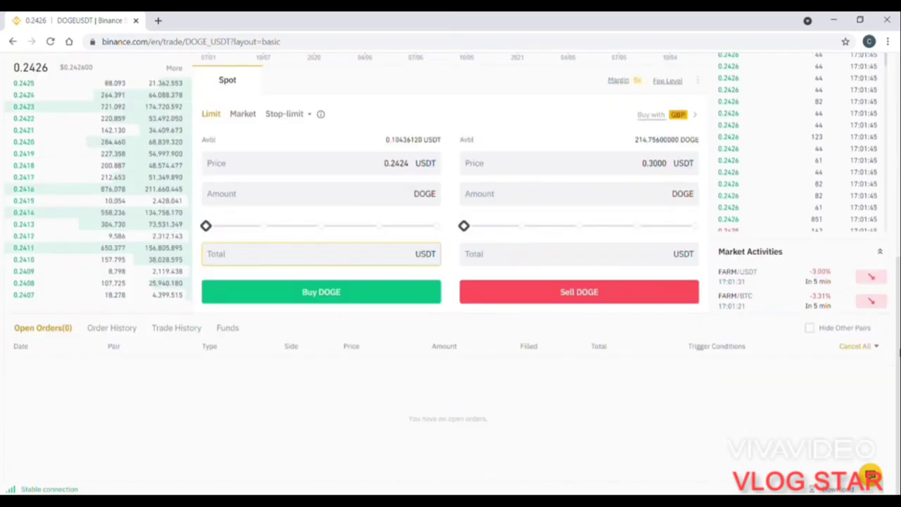
scroll(895, 193, "up", 4)
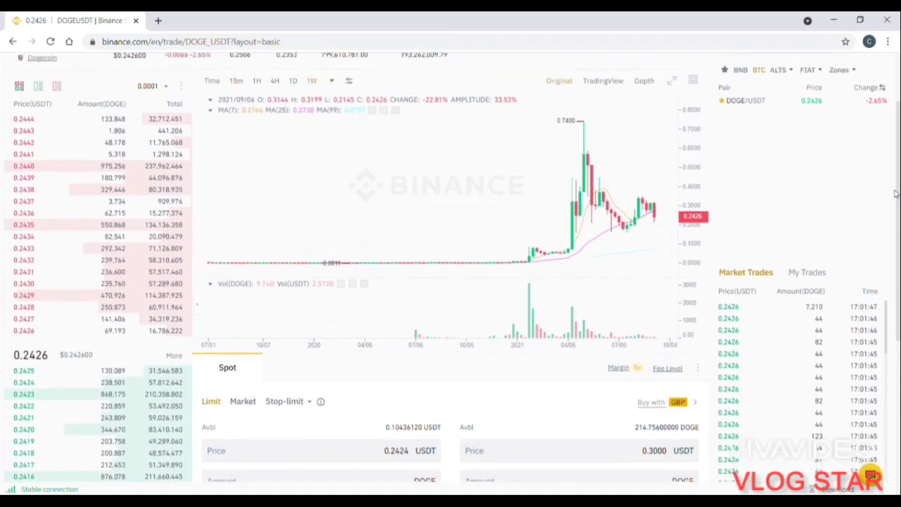
- Switch the DOGE/USDT chart interval from 1W to 1m candles
scroll(895, 194, "up", 1)
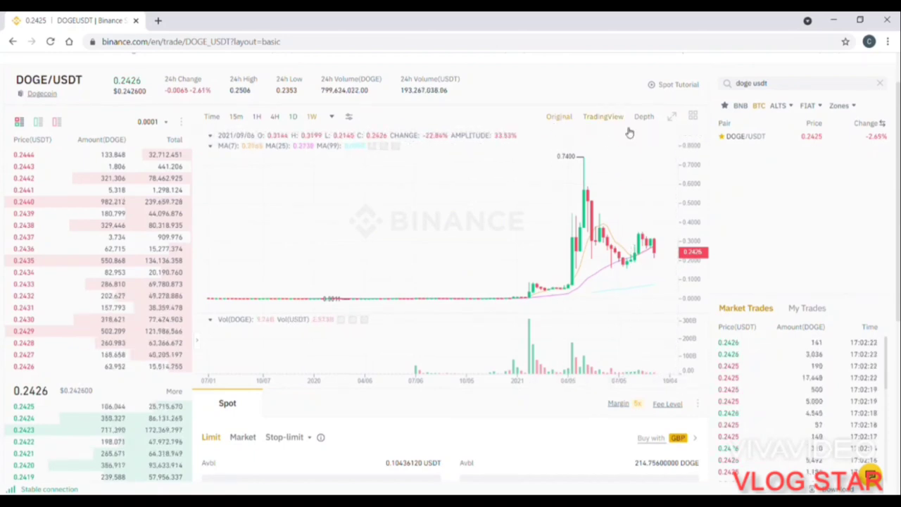
left_click(331, 117)
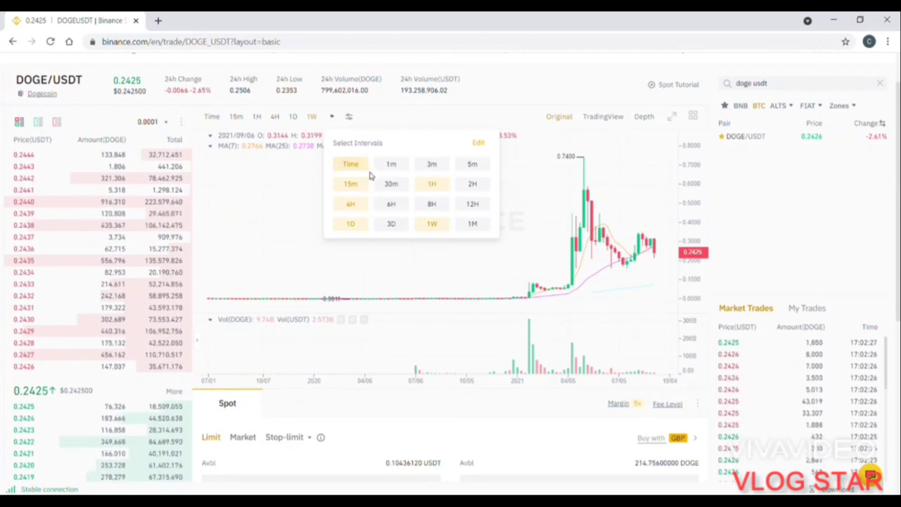
left_click(391, 169)
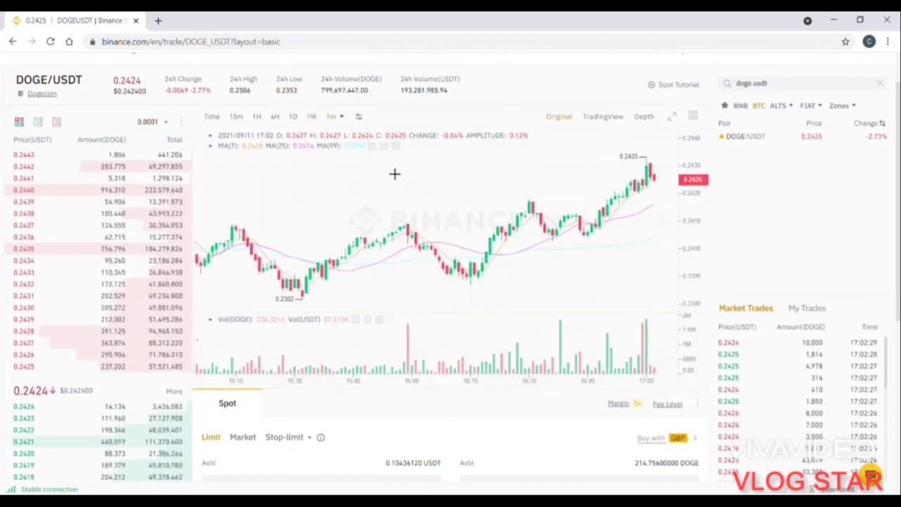